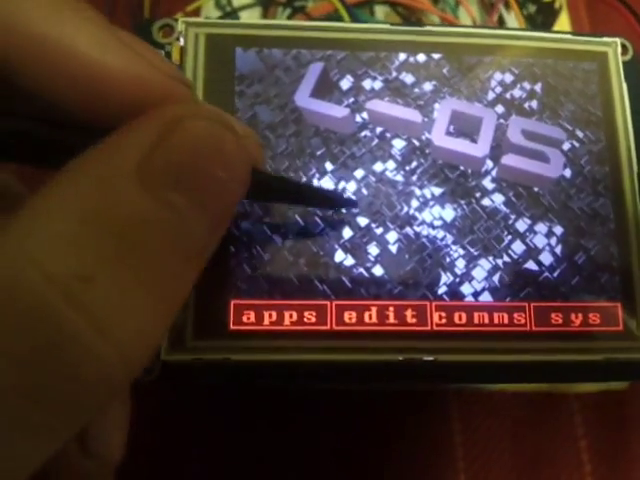
Browse from the root file listing into the GAMES folder and launch Game of Life.
{"action": "left_click", "coordinate": [198, 280]}
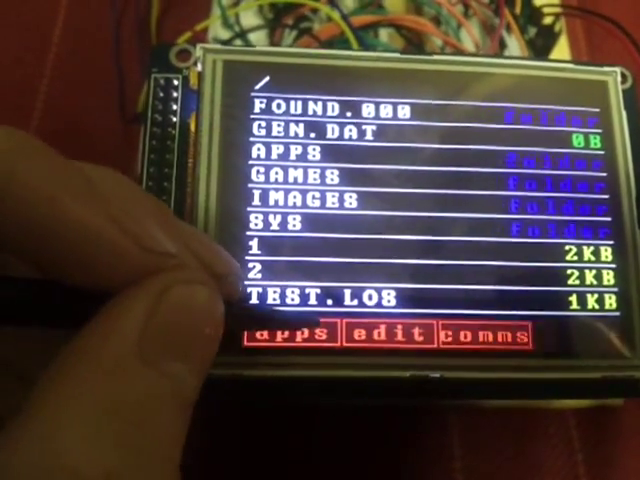
{"action": "left_click", "coordinate": [285, 335]}
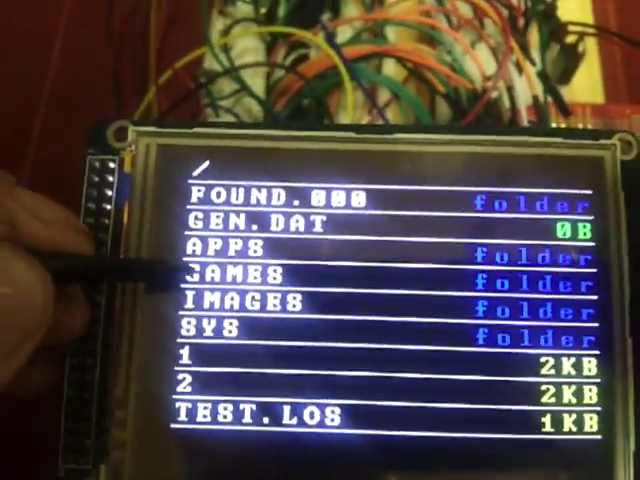
{"action": "left_click", "coordinate": [215, 273]}
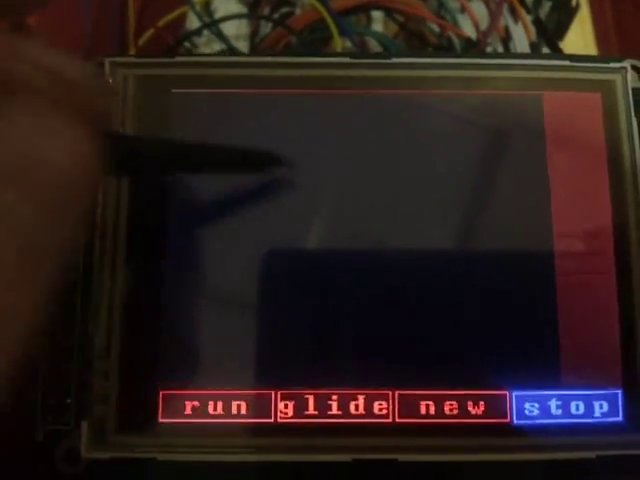
Place a live cell on the Game of Life grid to seed the simulation.
{"action": "left_click", "coordinate": [243, 165]}
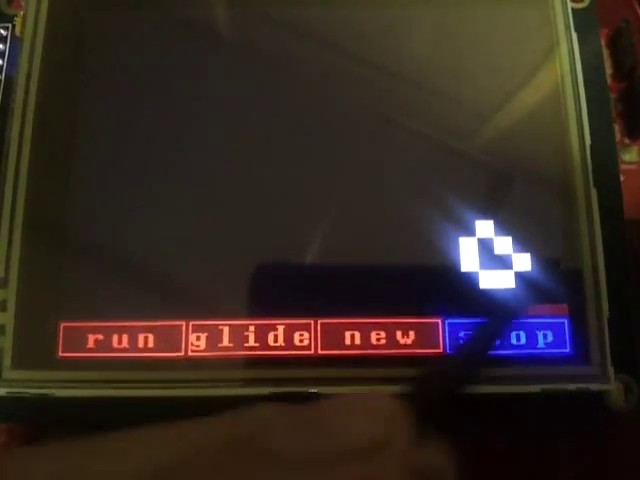
Stop the Game of Life simulation and dismiss the done message.
{"action": "left_click", "coordinate": [520, 338]}
{"action": "left_click", "coordinate": [270, 230]}
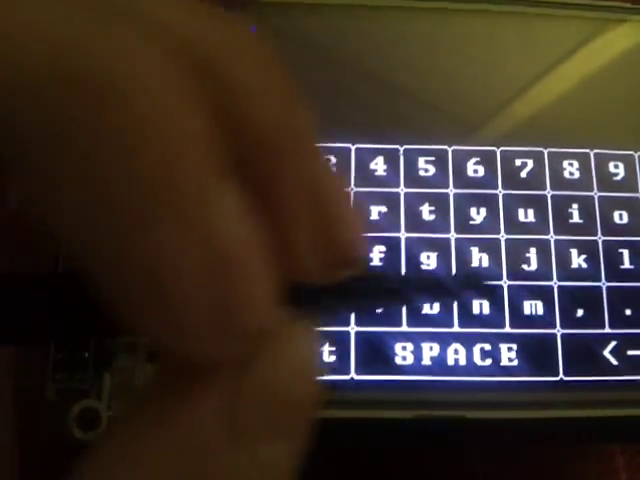
{"action": "type", "text": "gn1"}
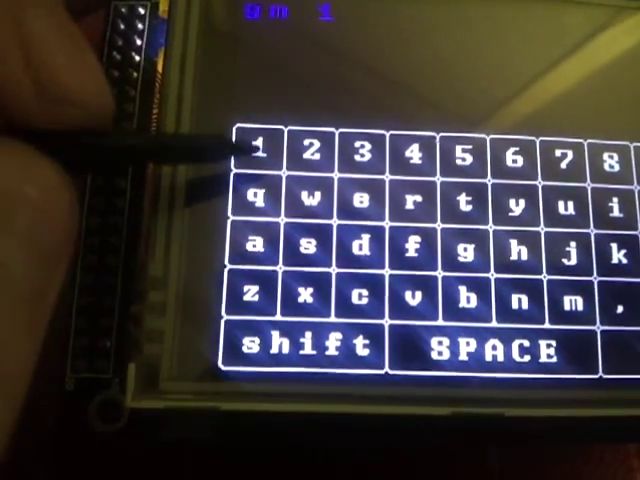